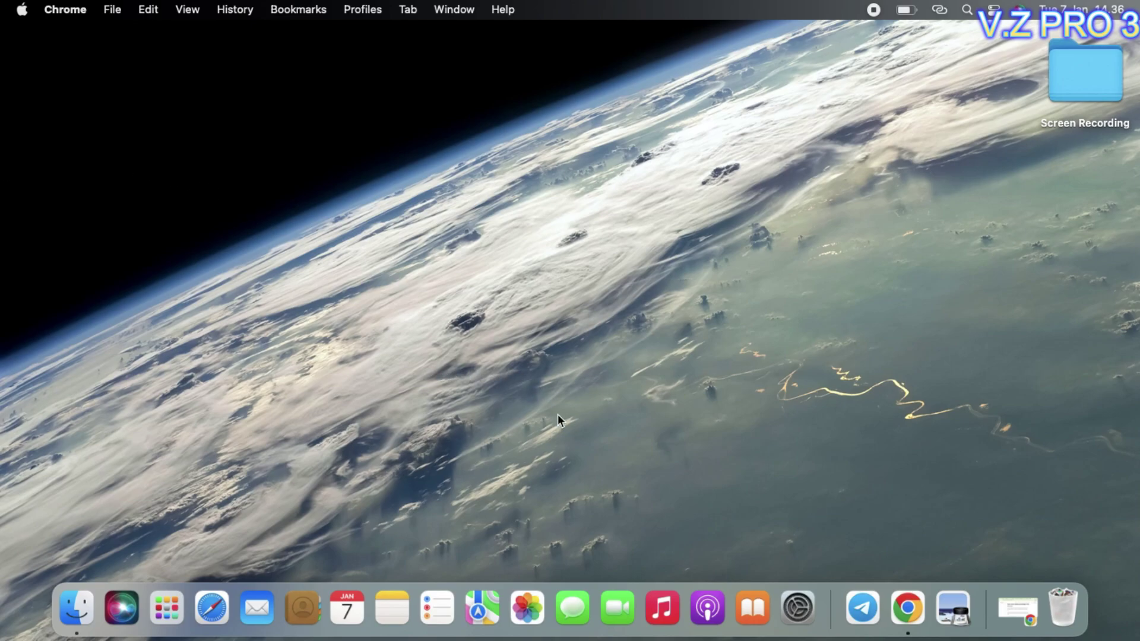
# Launch Telegram from the Dock and choose login by phone number instead of QR code
pyautogui.click(863, 606)
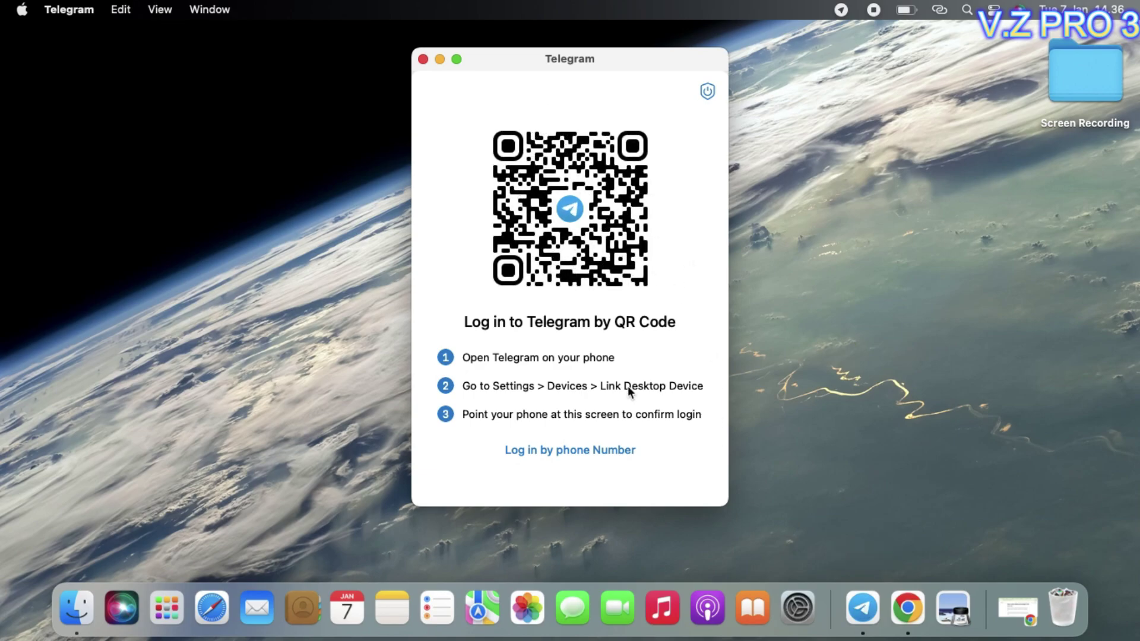
pyautogui.click(569, 449)
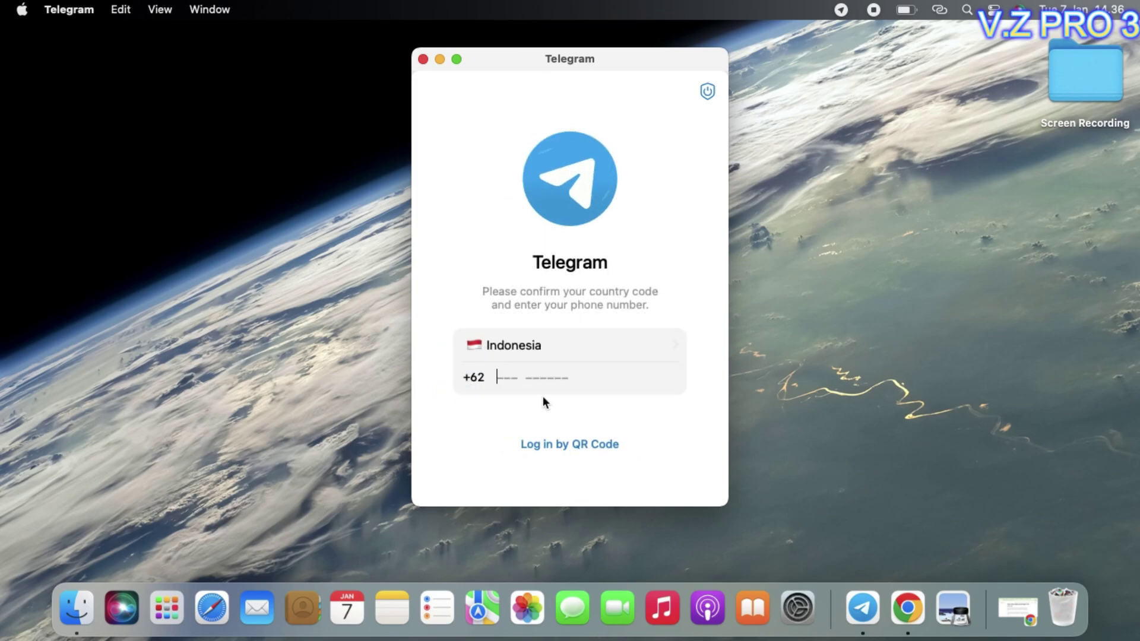
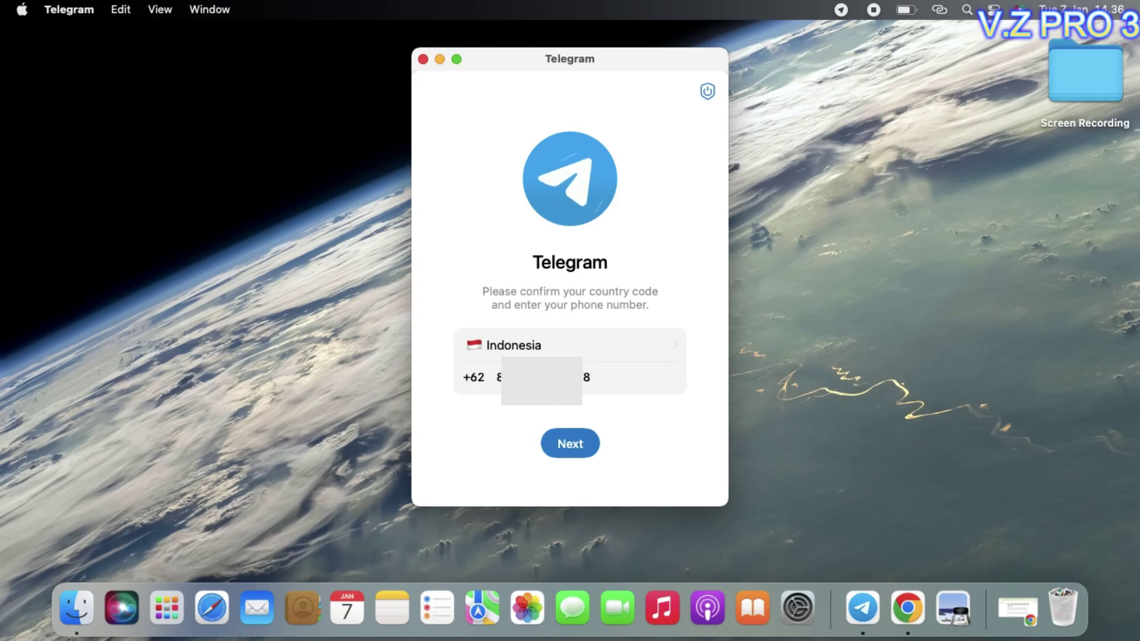
# Submit the entered +62 phone number with Next
pyautogui.click(581, 438)
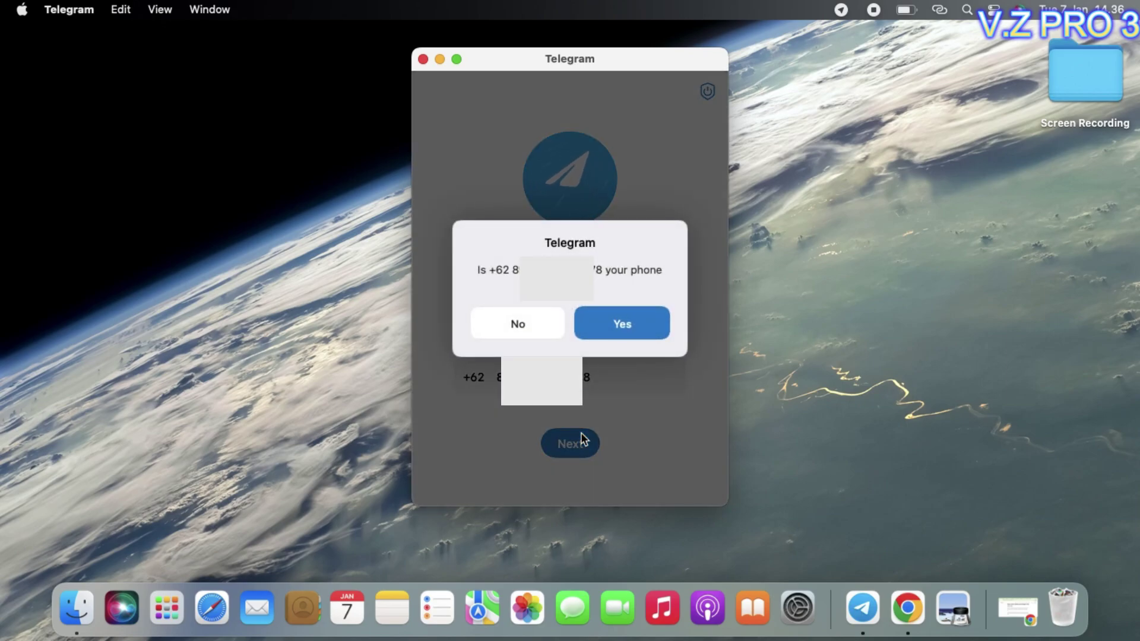
# Confirm the number is mine and proceed to the five-digit code entry
pyautogui.click(622, 326)
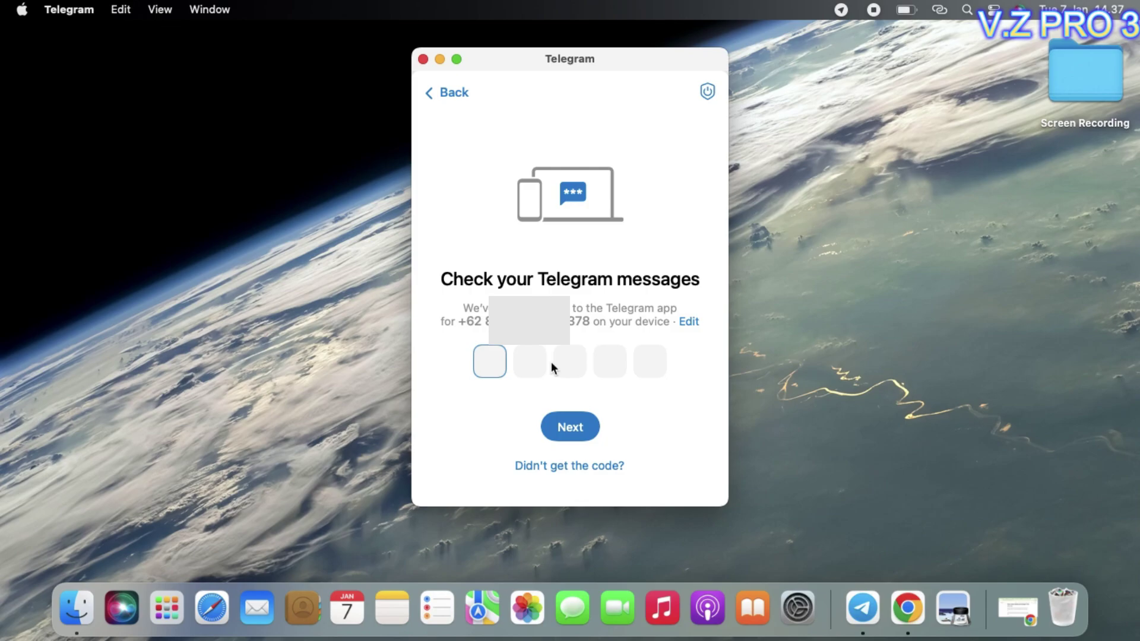
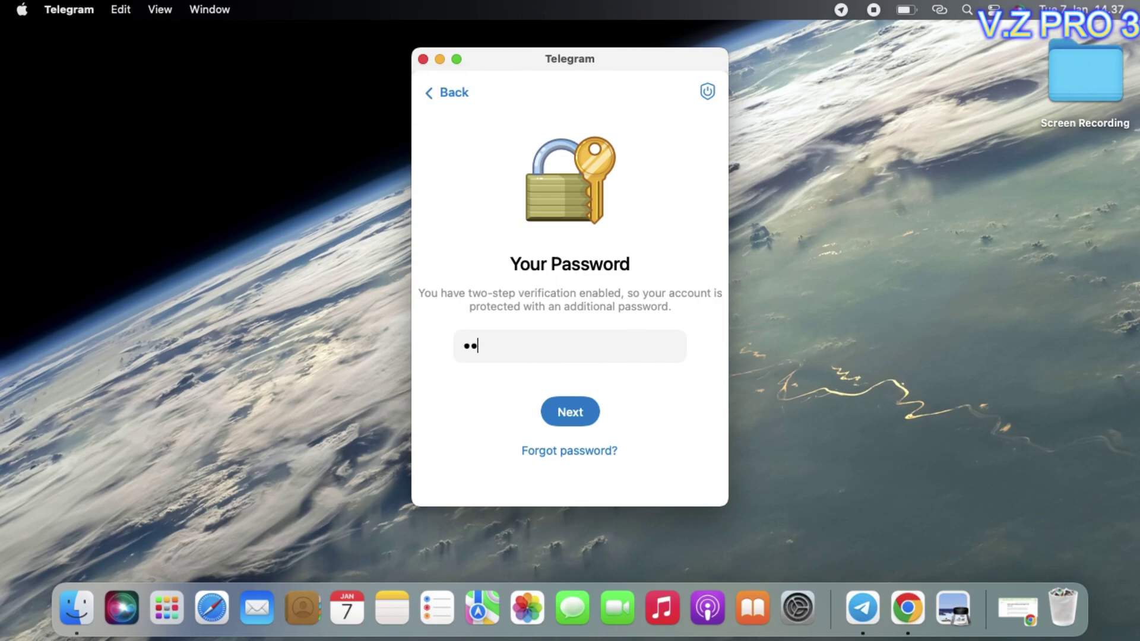
# Submit the two-step verification password to reach the logged-in chat list
pyautogui.press('Return')
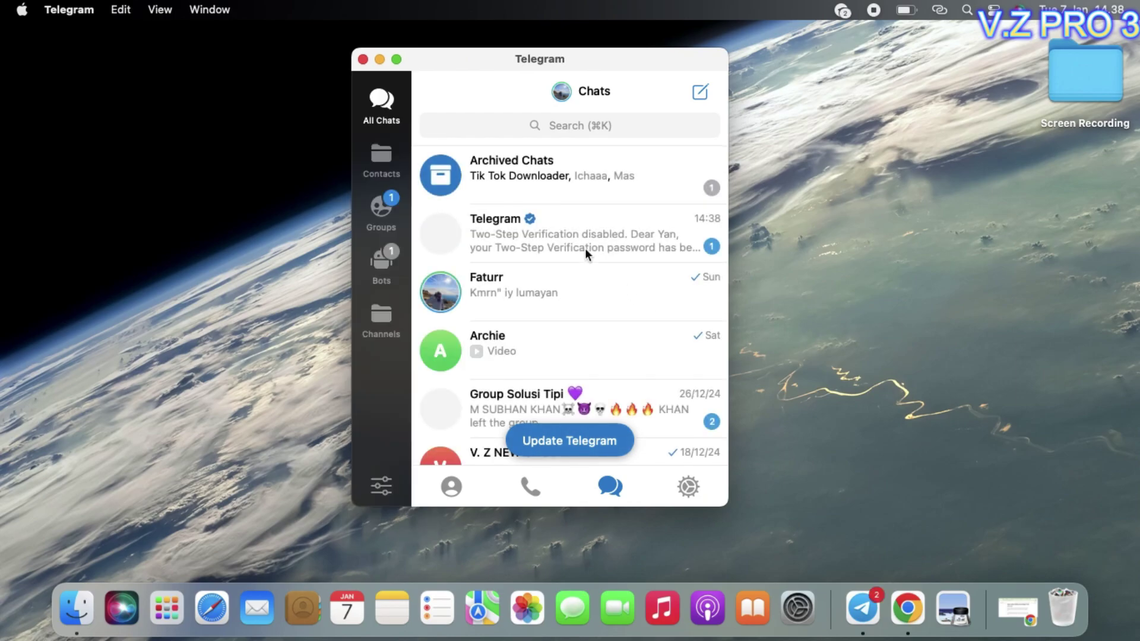
# Expand the Telegram window to full screen
pyautogui.click(395, 60)
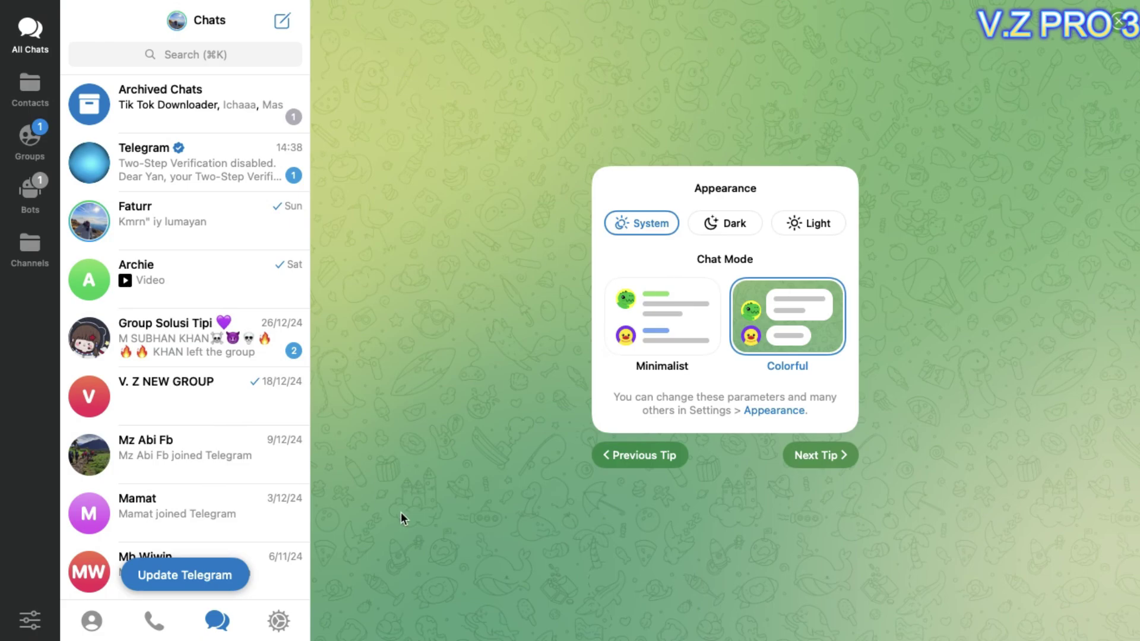
pyautogui.scroll(-4, 211, 456)
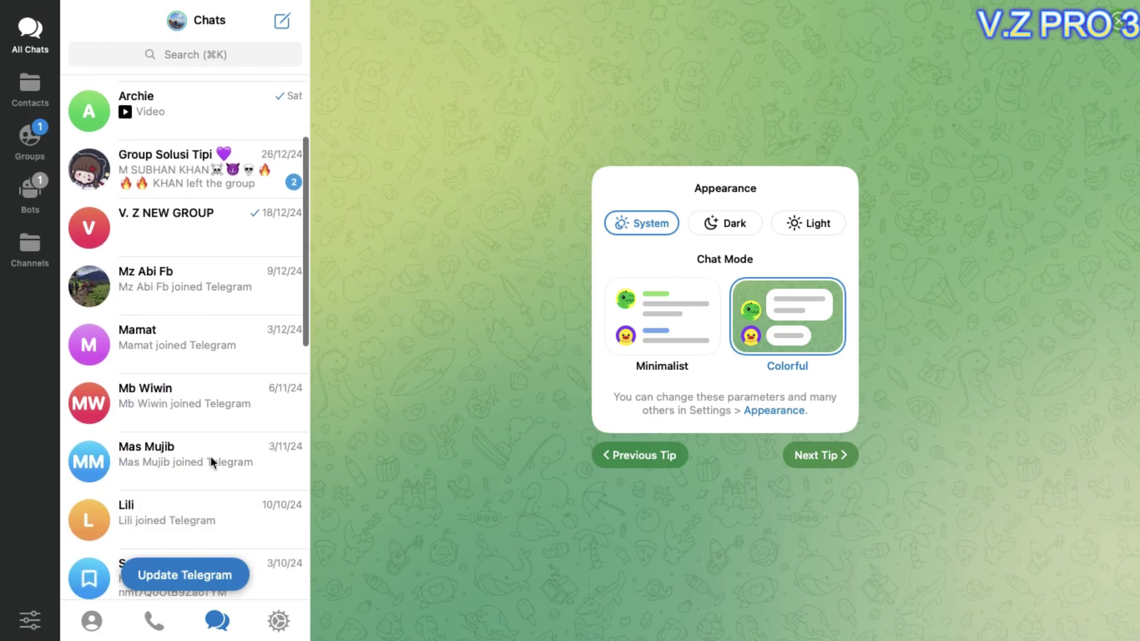
pyautogui.scroll(-2, 211, 456)
pyautogui.scroll(5, 210, 456)
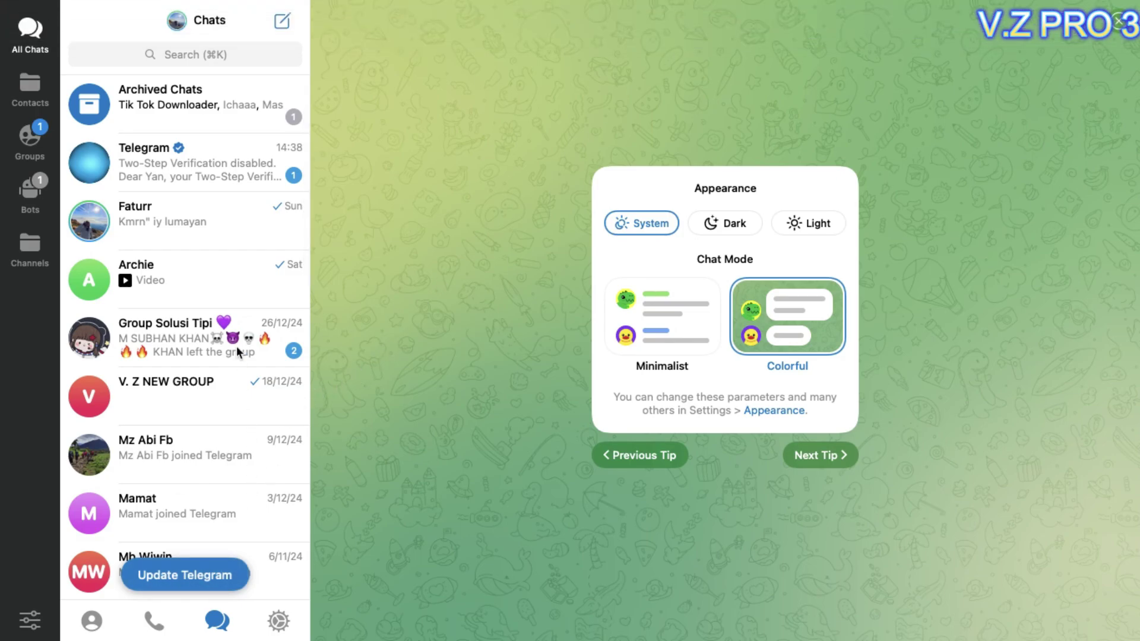
# Open the Archie chat, view the contact's profile info, and return to the conversation
pyautogui.click(202, 282)
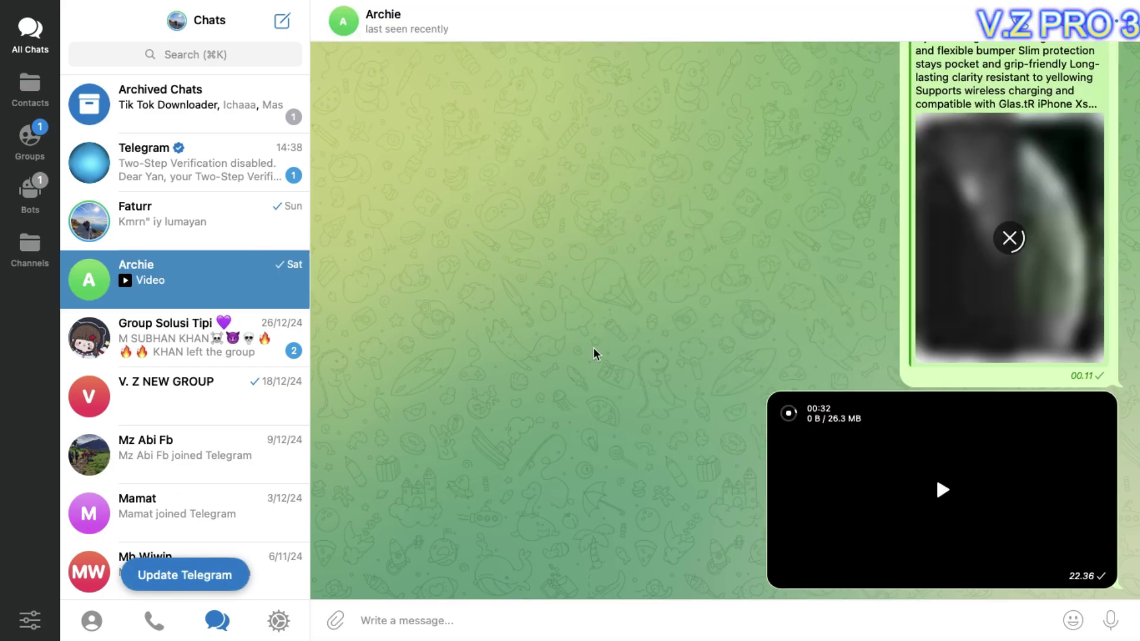
pyautogui.scroll(1, 389, 244)
pyautogui.scroll(5, 390, 248)
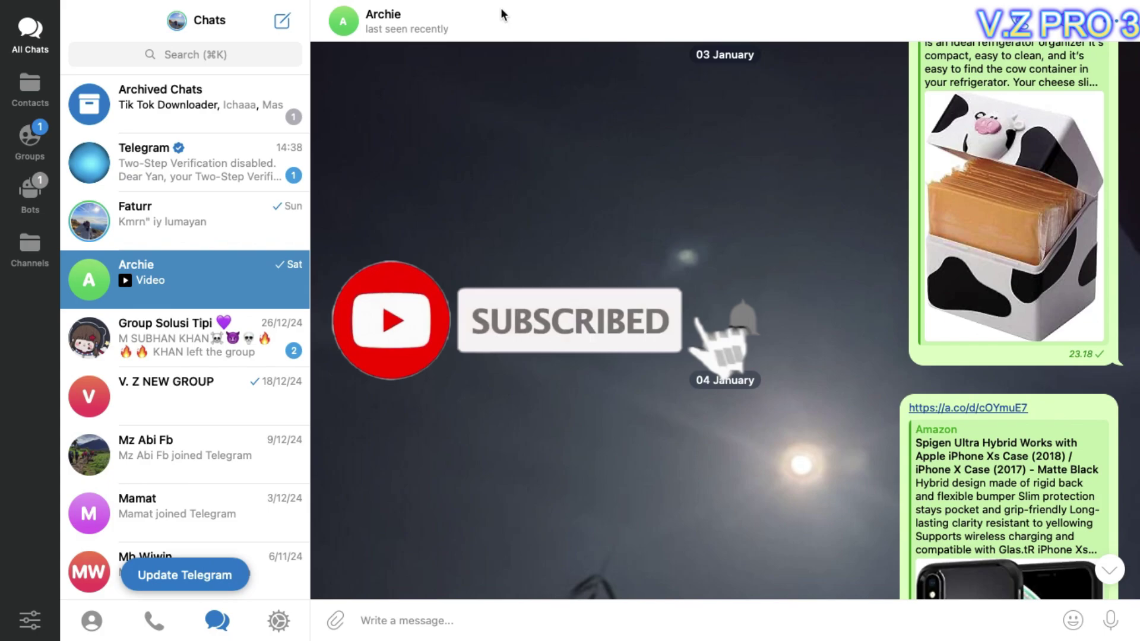
pyautogui.click(501, 13)
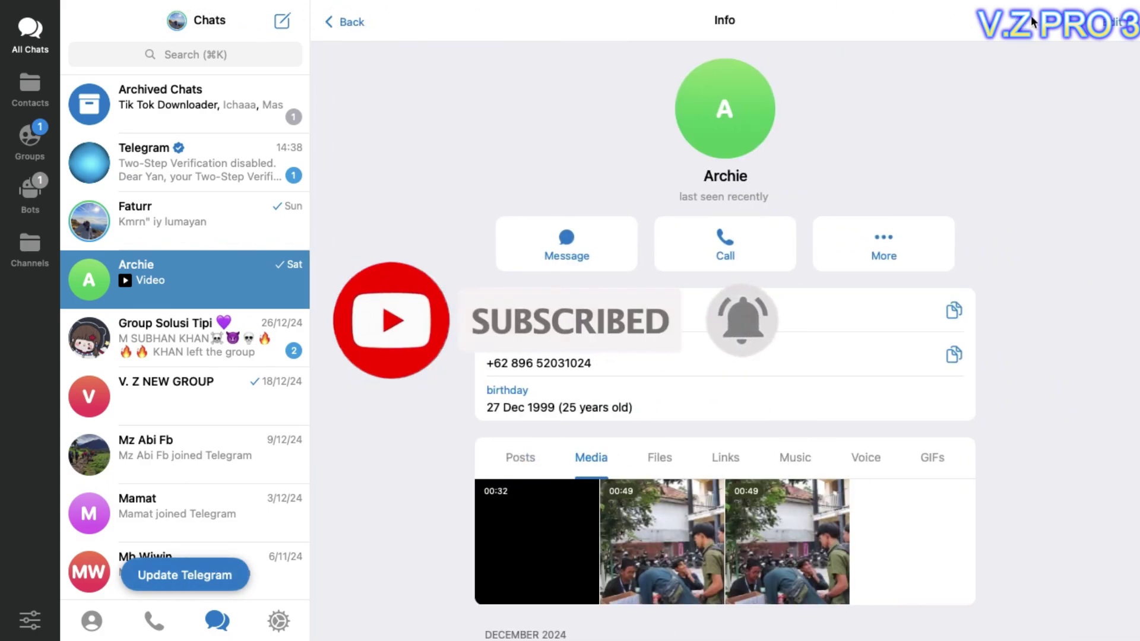
pyautogui.click(347, 22)
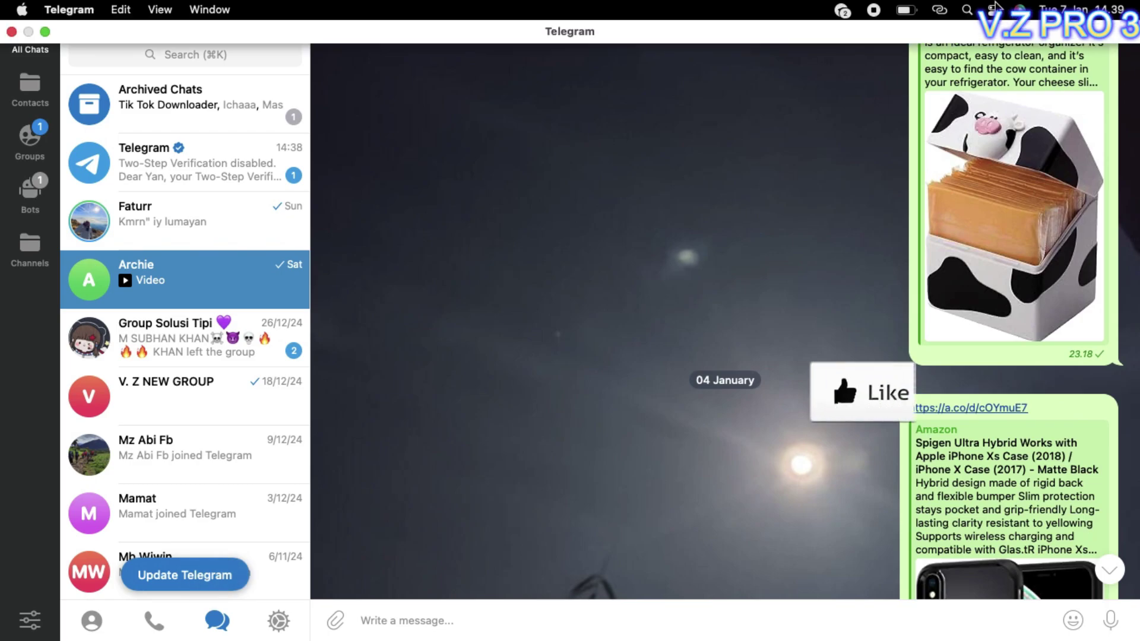